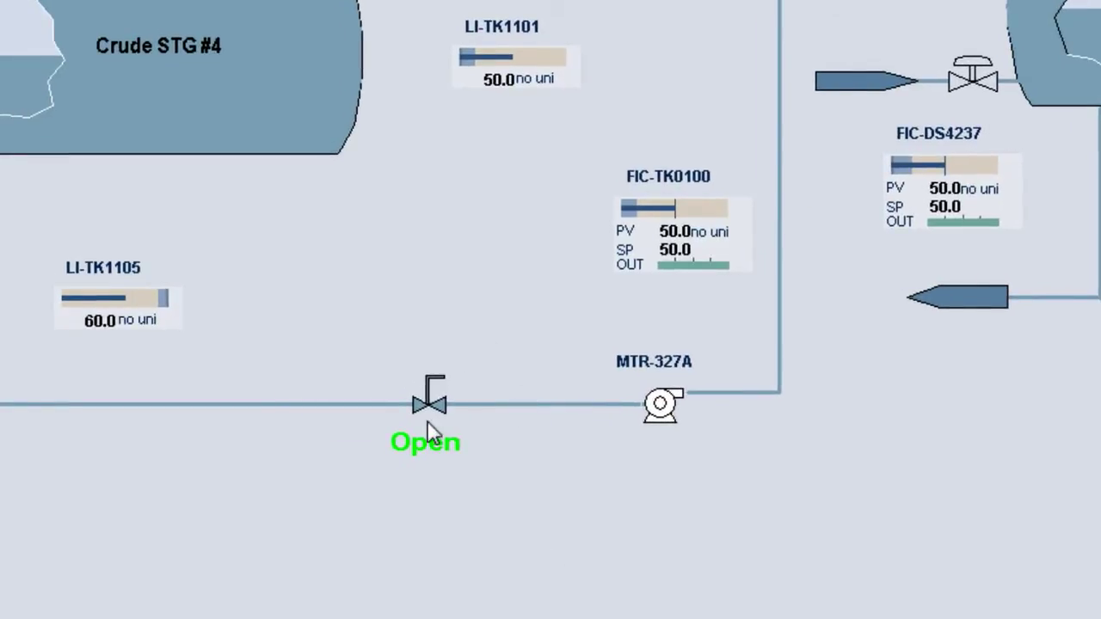
Close outlet valve XV-BV2102 and bring up the Alarm Mosaic's four alarms.
click(427, 396)
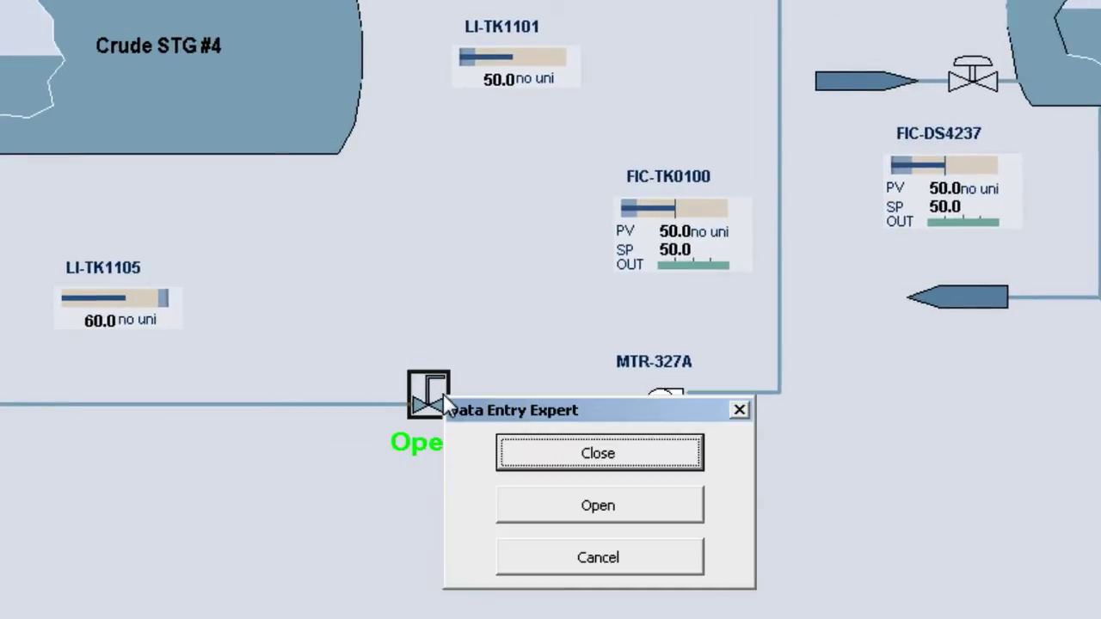
click(602, 454)
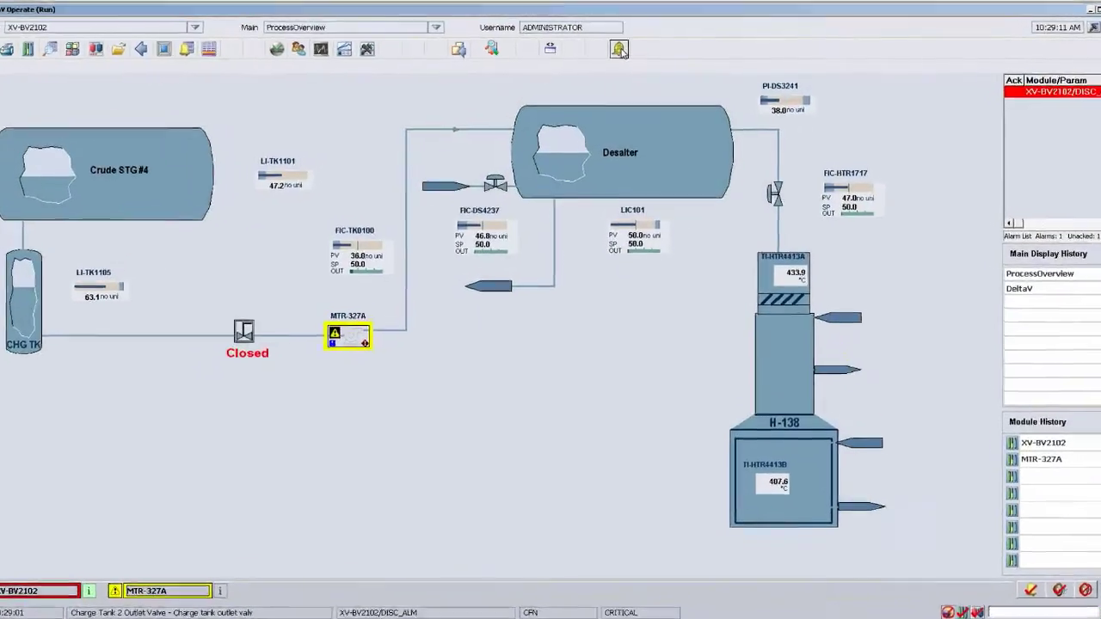
click(621, 47)
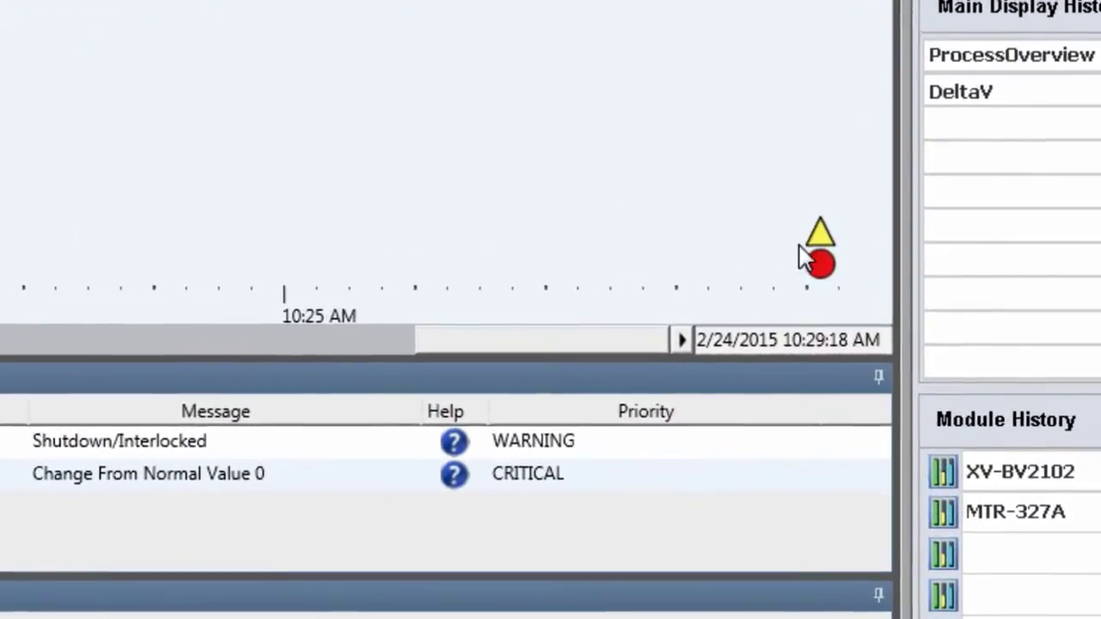
mouse_move(819, 266)
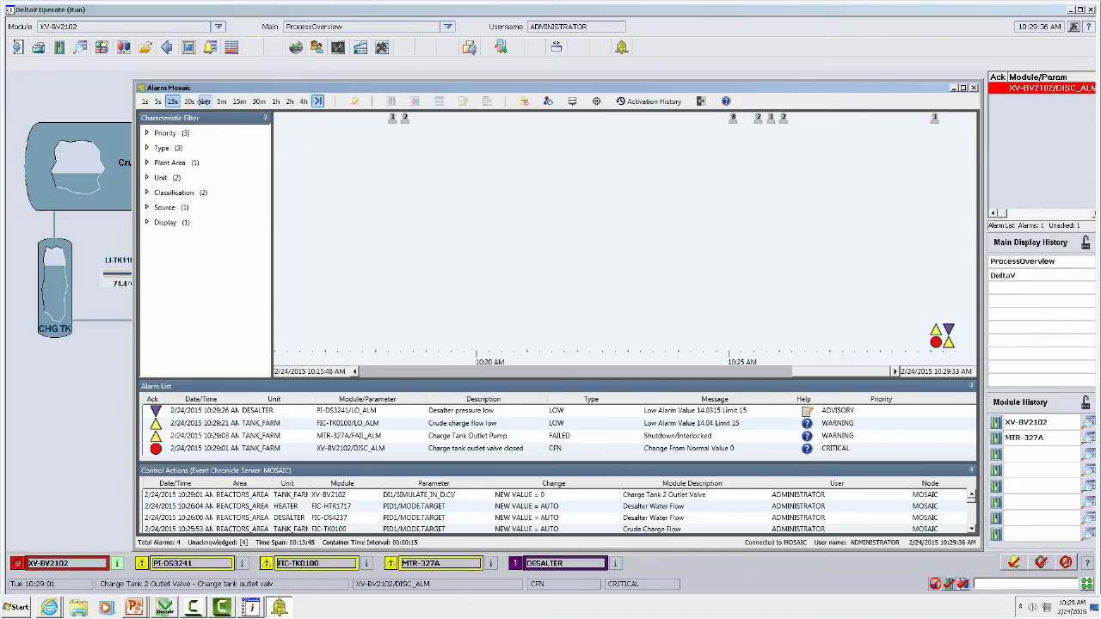
Change the timeline span from 1m to 30s and select the XV-BV2102/DISC_ALM alarm row.
click(203, 102)
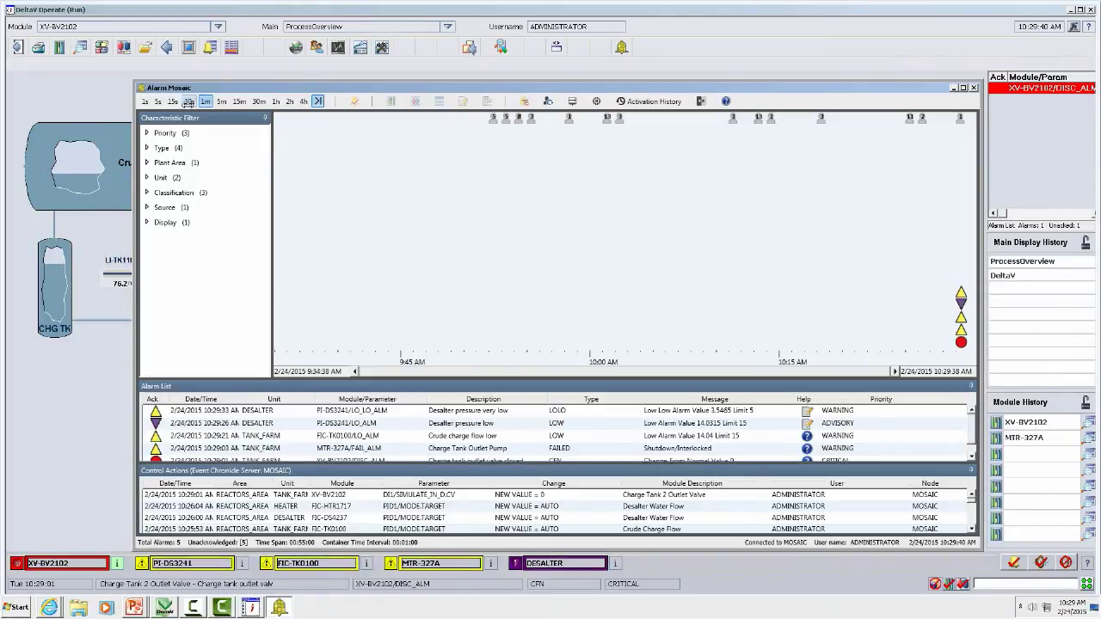
click(187, 102)
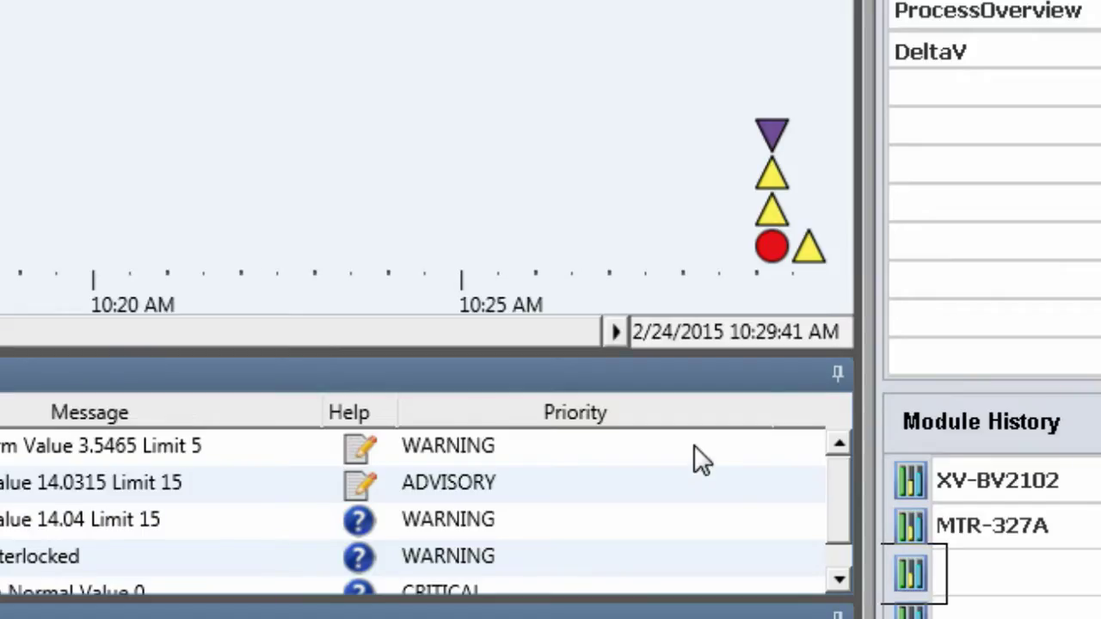
mouse_move(770, 247)
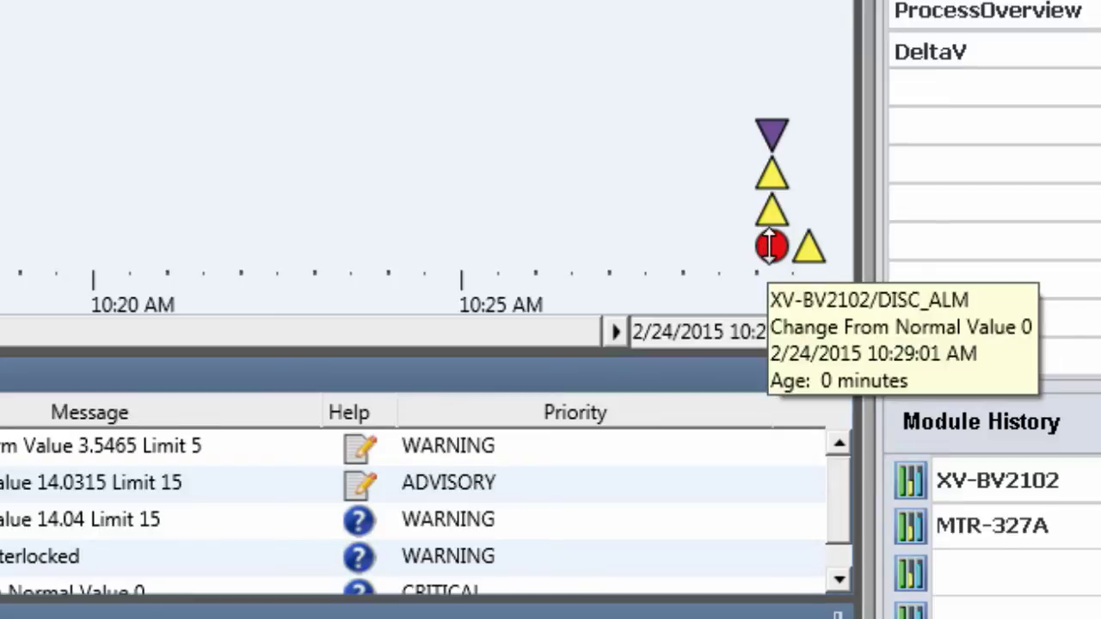
mouse_move(772, 210)
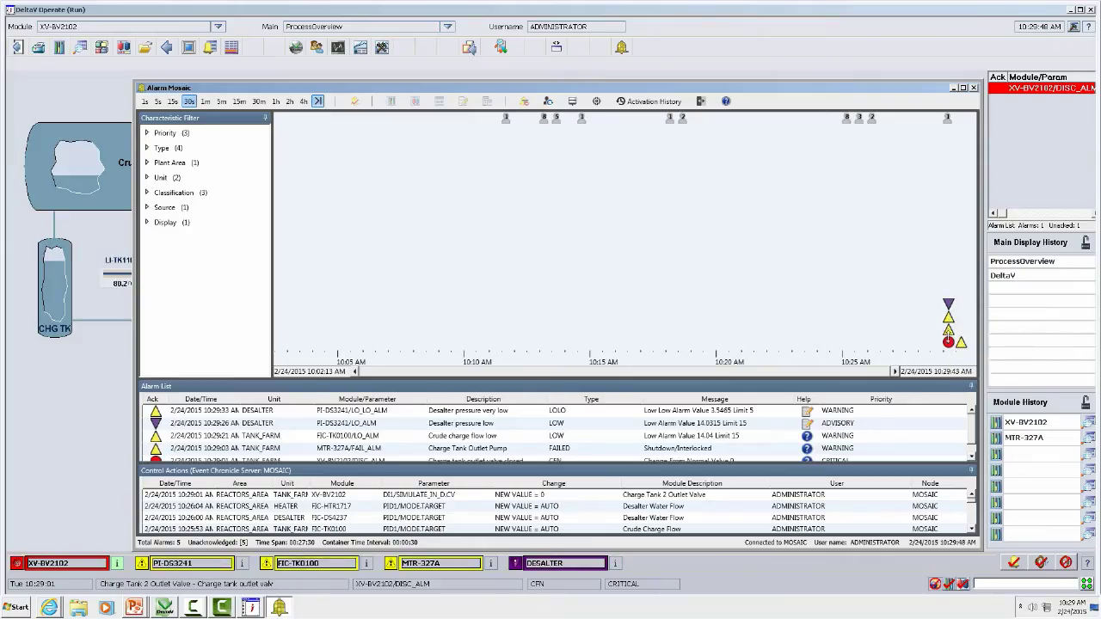
click(369, 458)
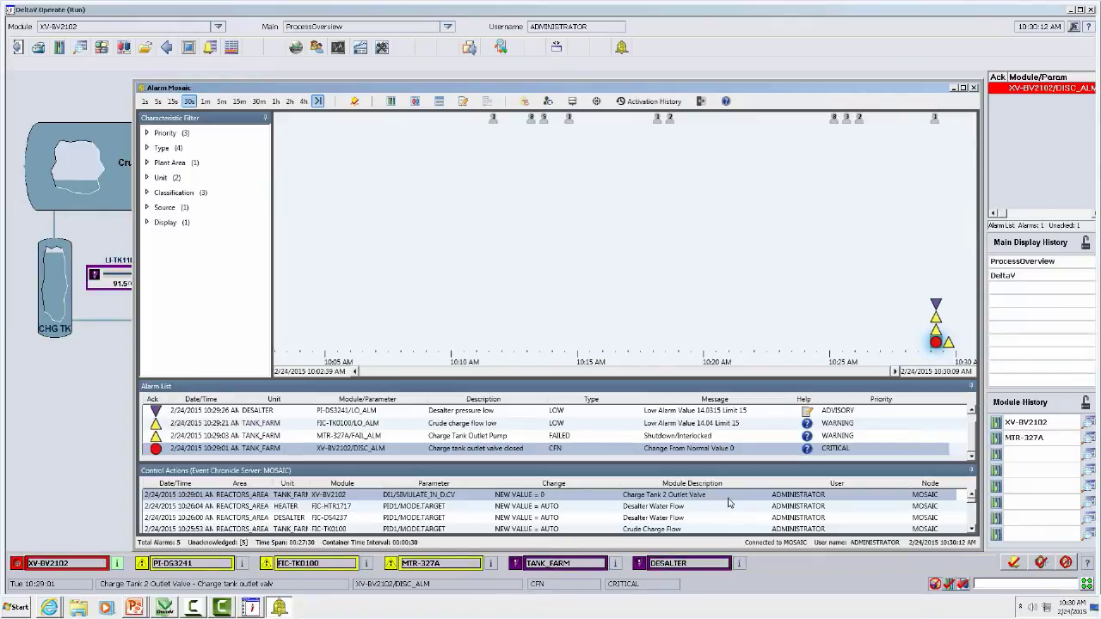
mouse_move(937, 348)
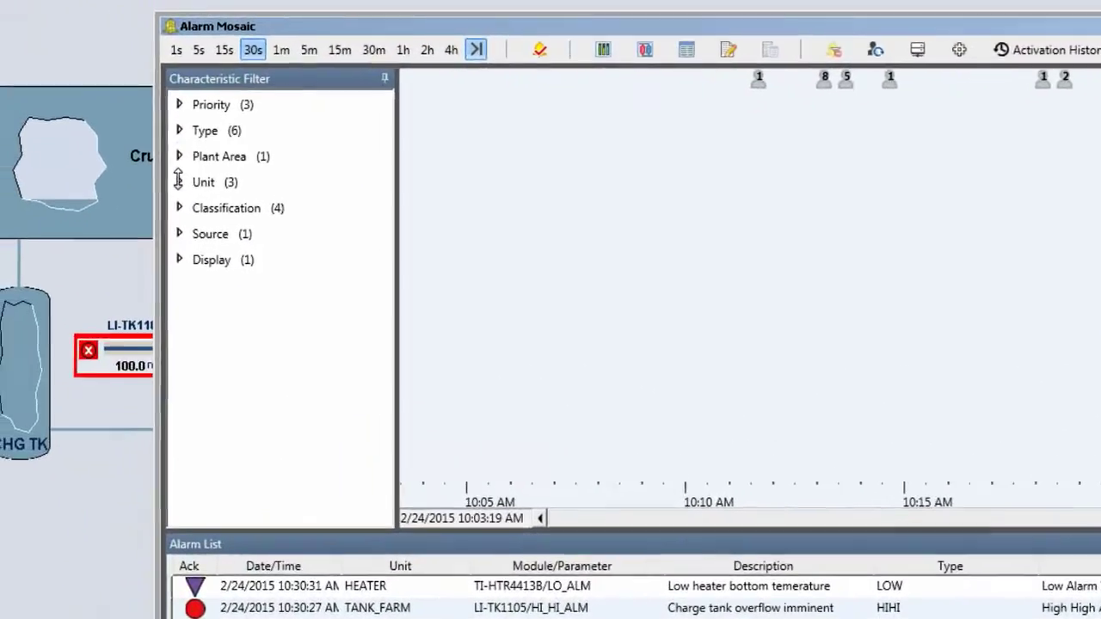
Expand the Unit filter and highlight TANK_FARM, HEATER and DESALTER alarms in turn.
click(51, 128)
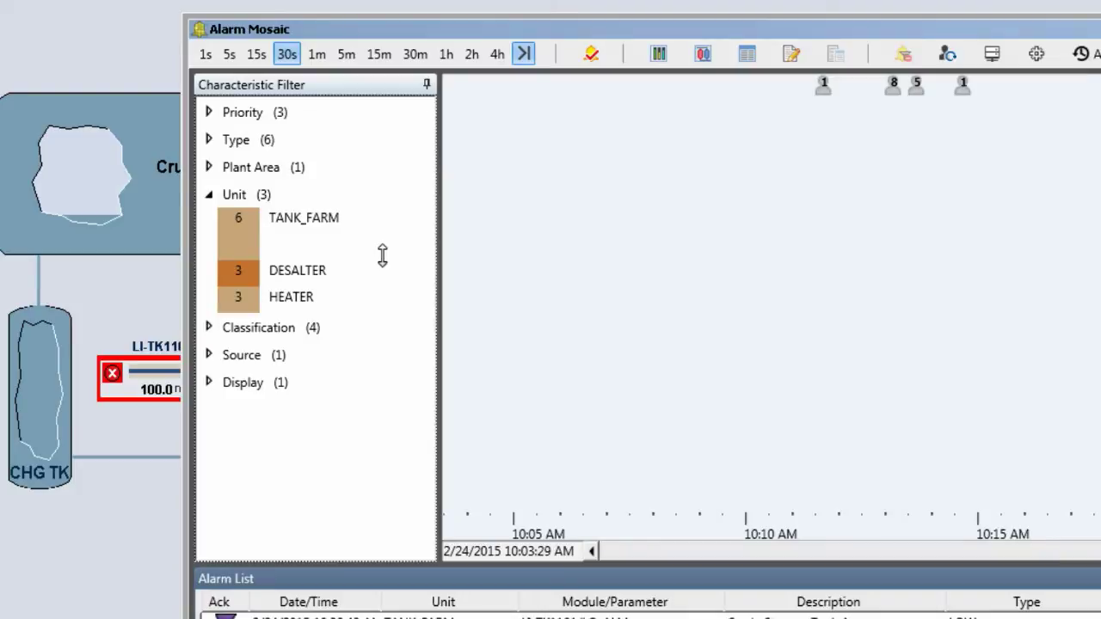
click(241, 233)
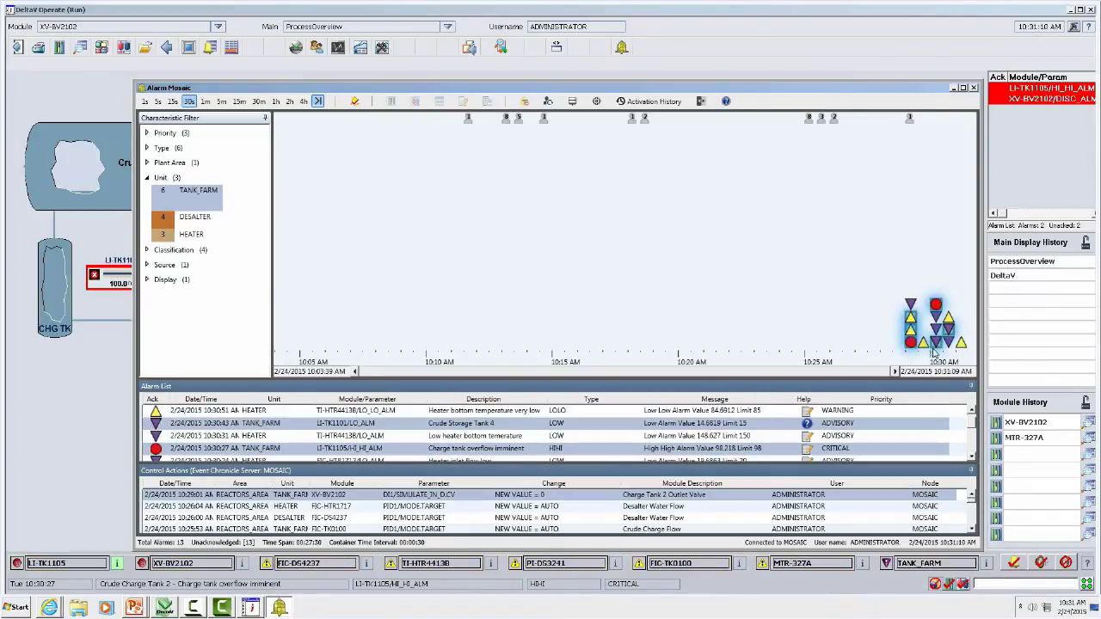
mouse_move(913, 347)
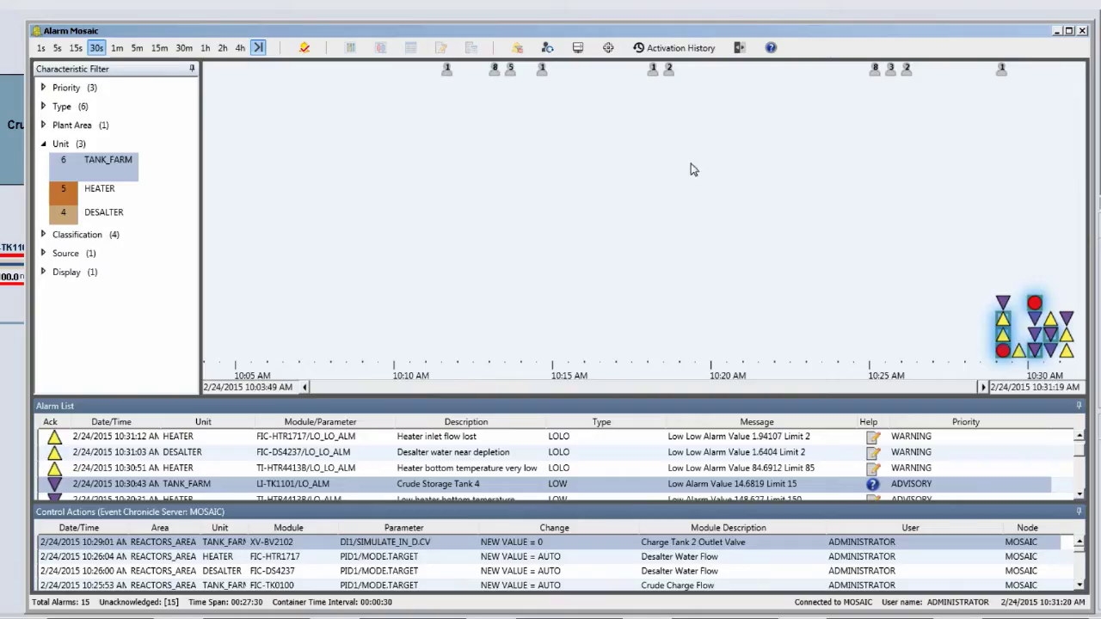
click(61, 188)
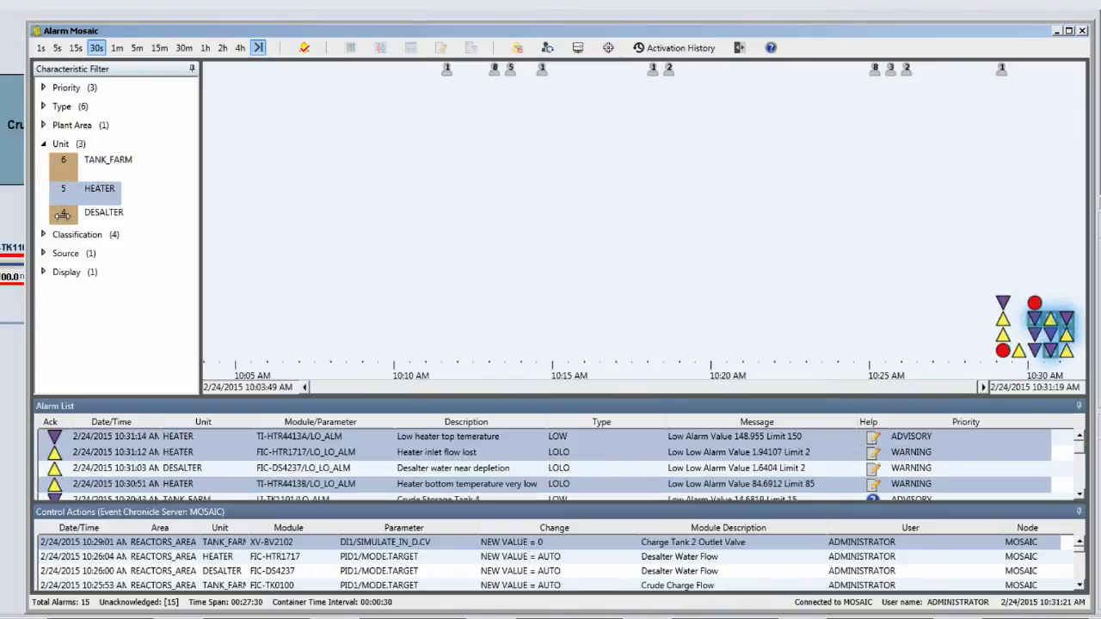
click(62, 215)
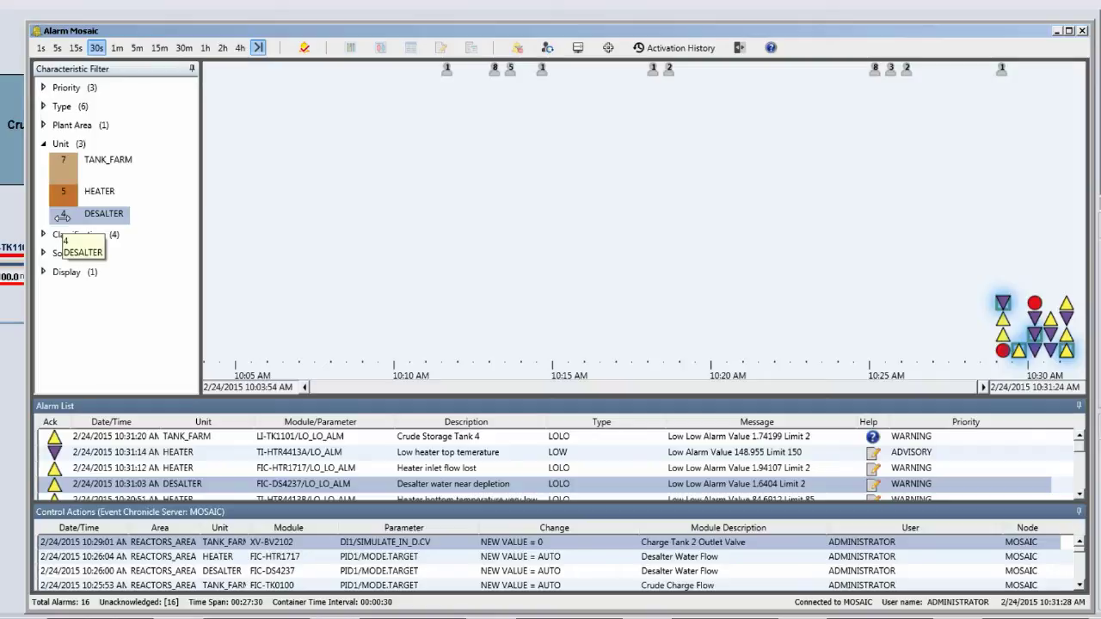
Expand the Type, Display, Source and Classification filters to compare alarm counts.
click(42, 105)
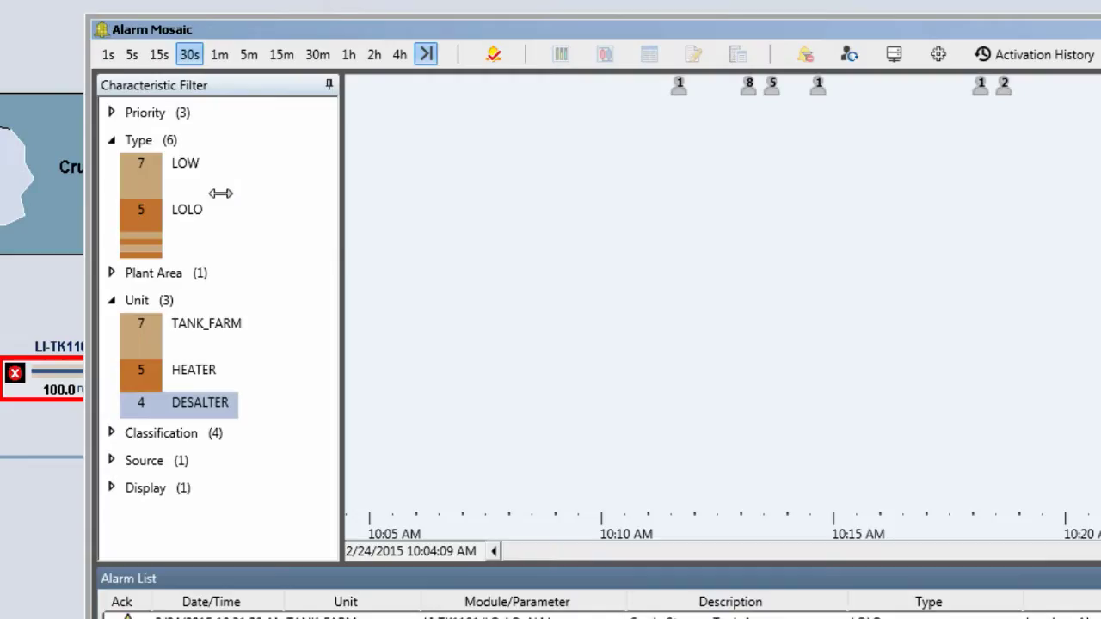
click(111, 487)
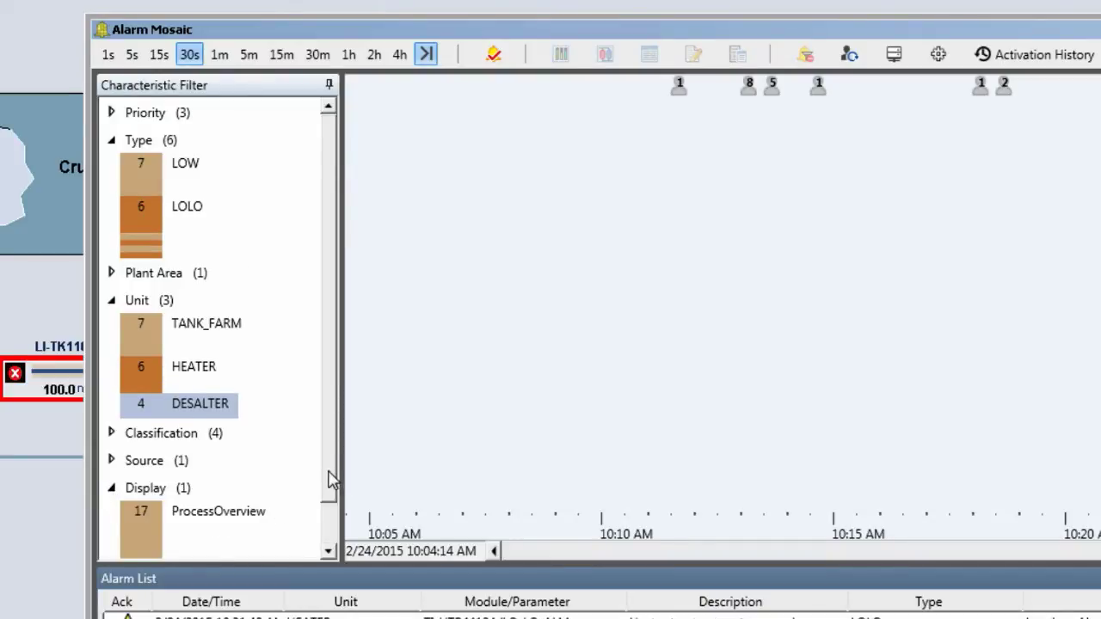
scroll(331, 480, down, 1)
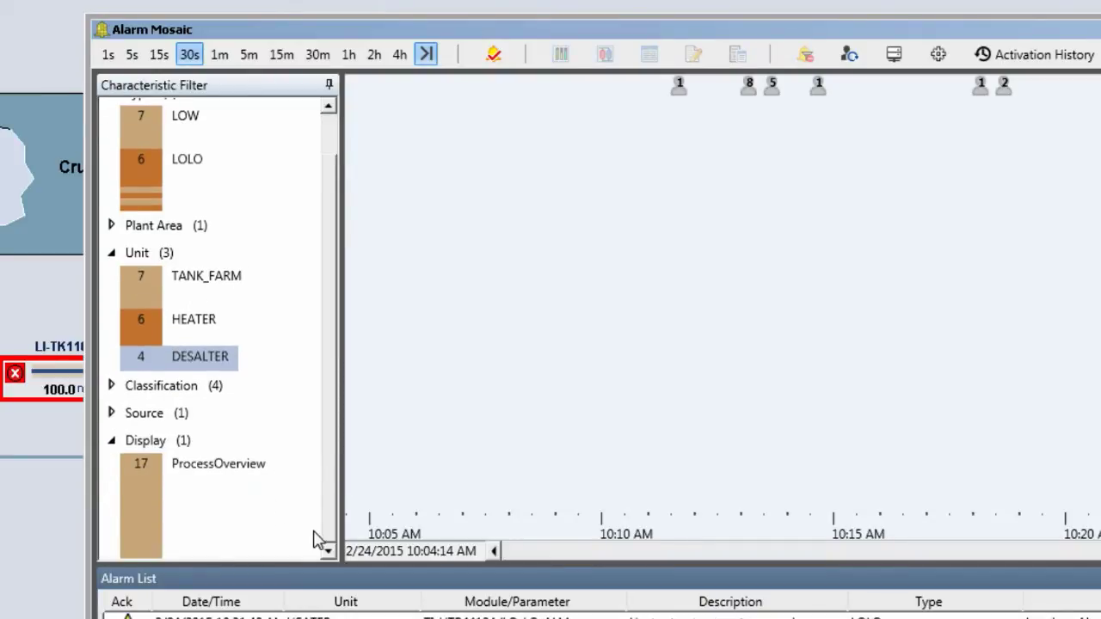
click(112, 413)
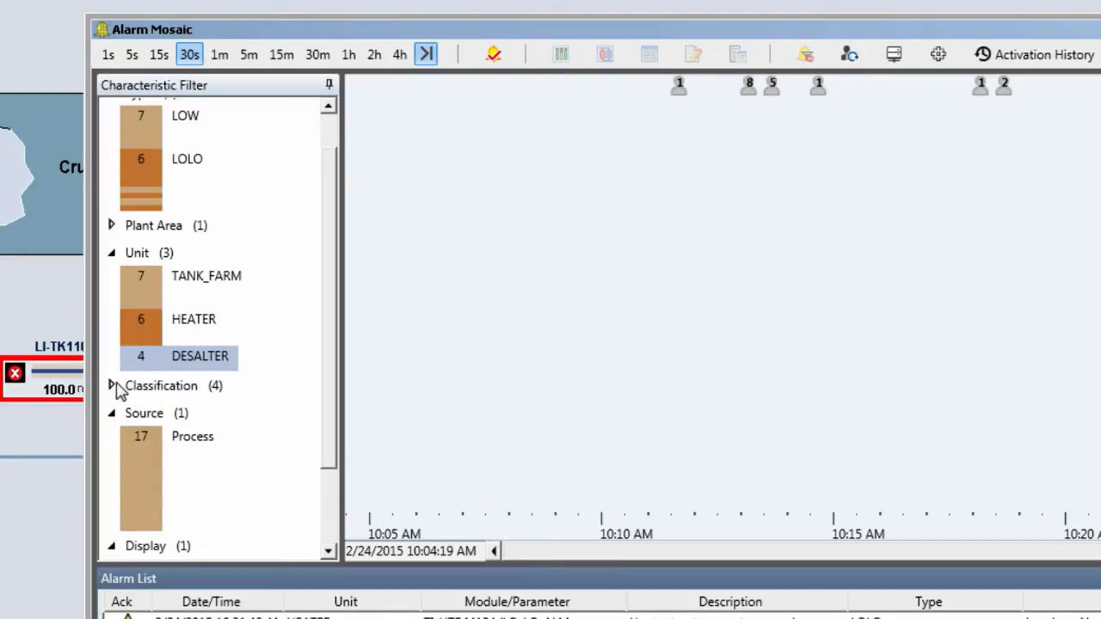
click(111, 386)
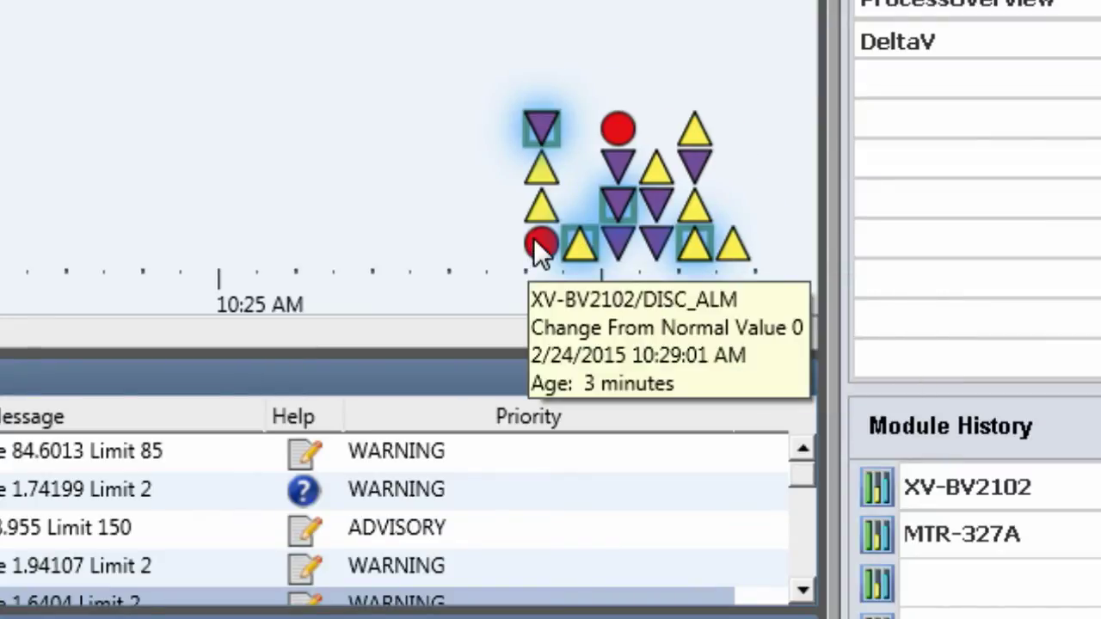
Review the XV-BV2102 alarm help, then open its Control Display from the alarm menu.
right_click(533, 244)
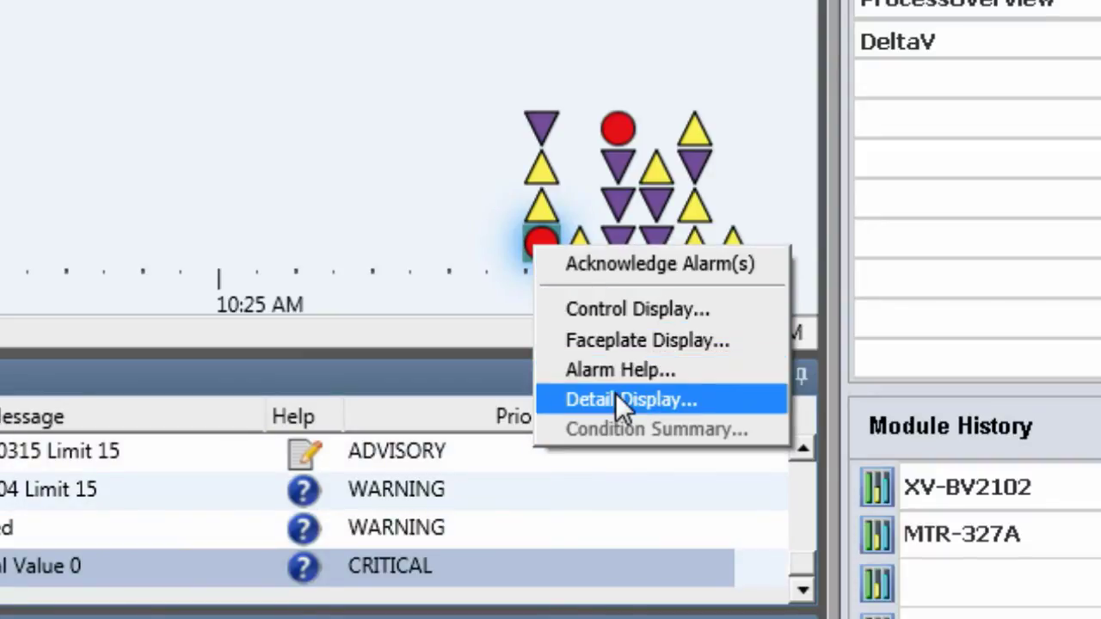
click(619, 372)
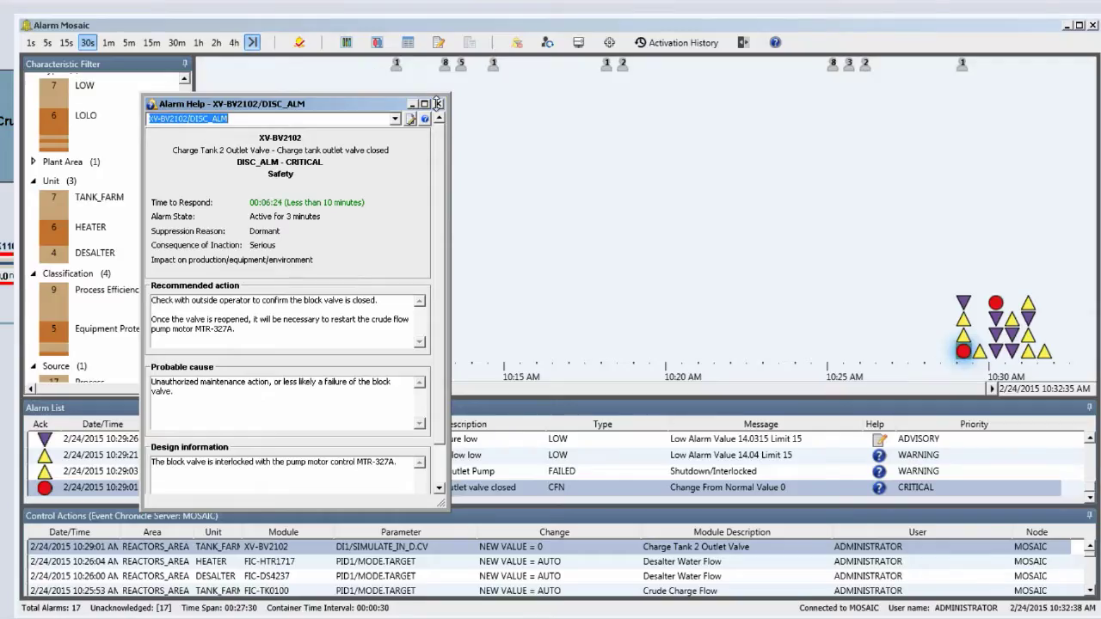
click(437, 103)
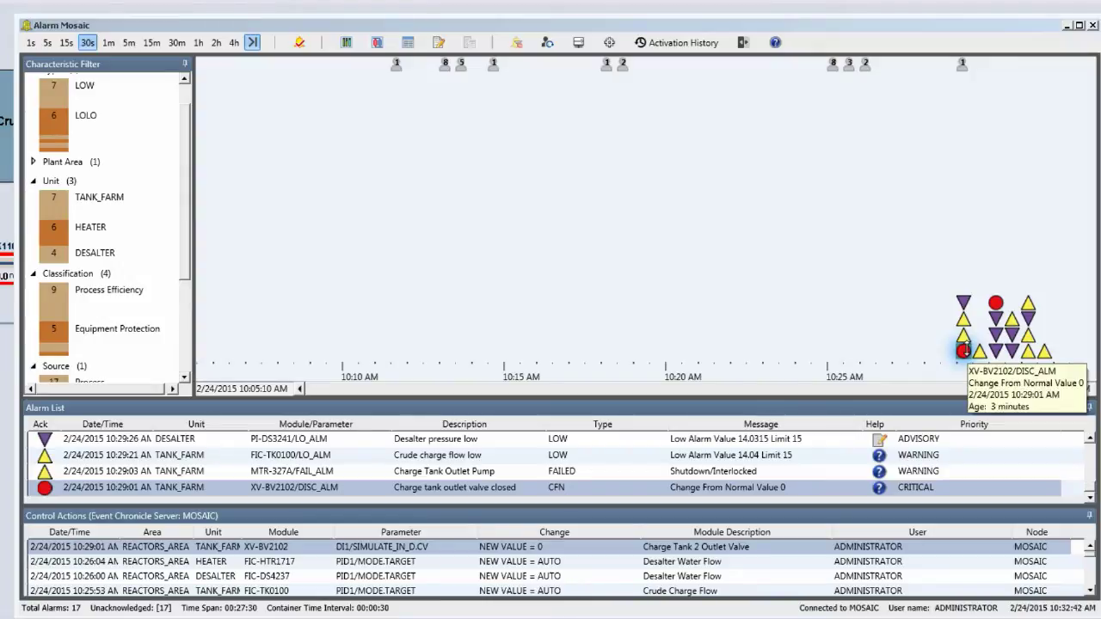
right_click(964, 350)
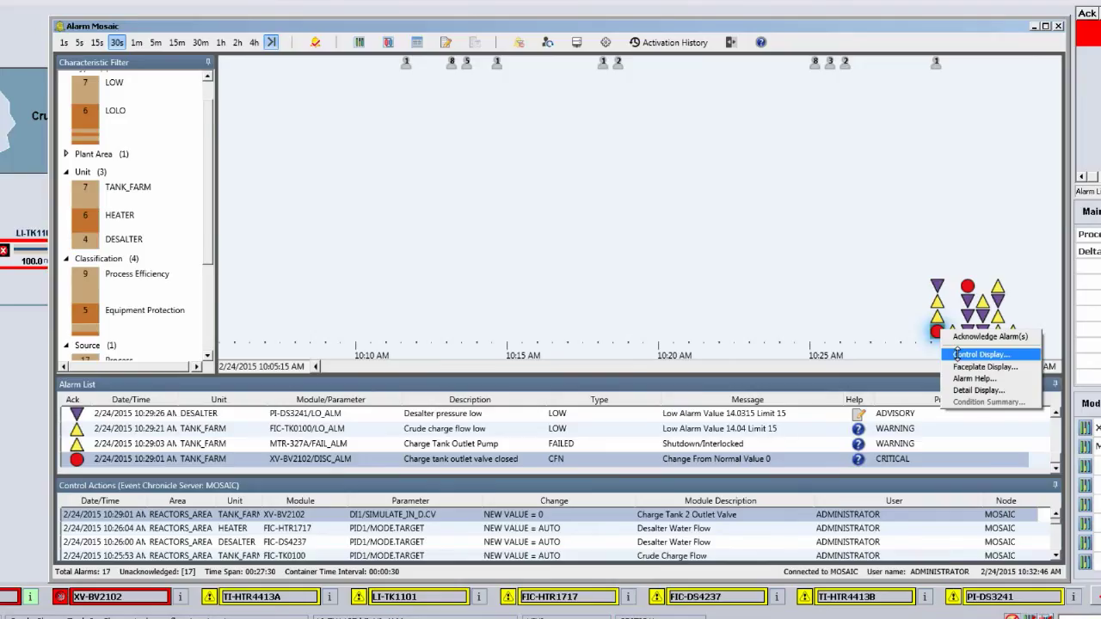
click(972, 355)
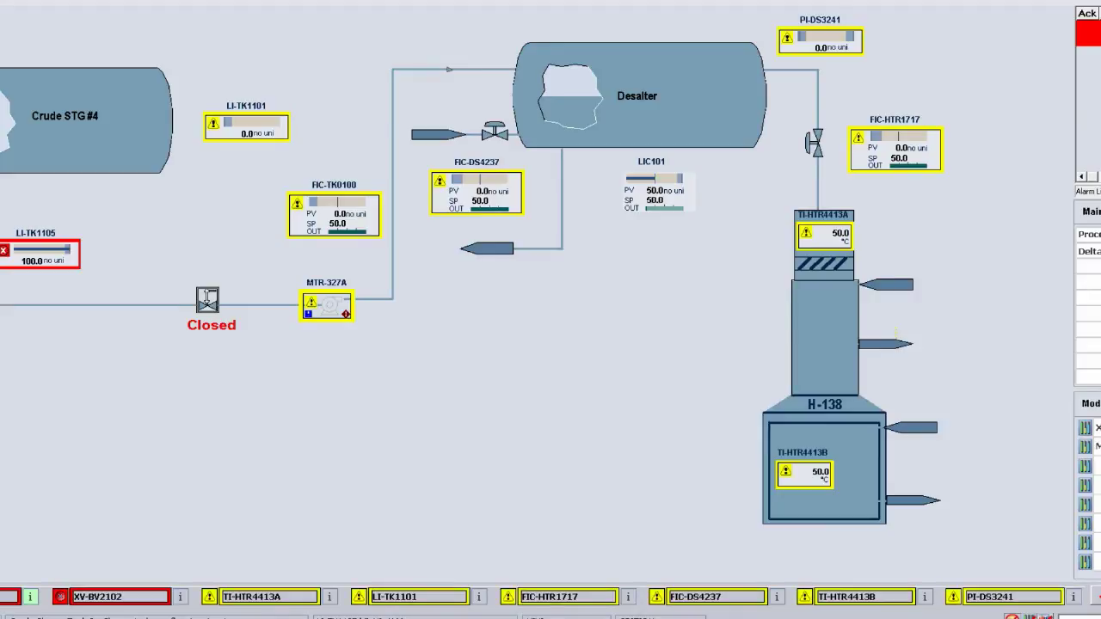
Set the outlet valve to Open and start pump MTR-327A, accepting the command.
click(208, 299)
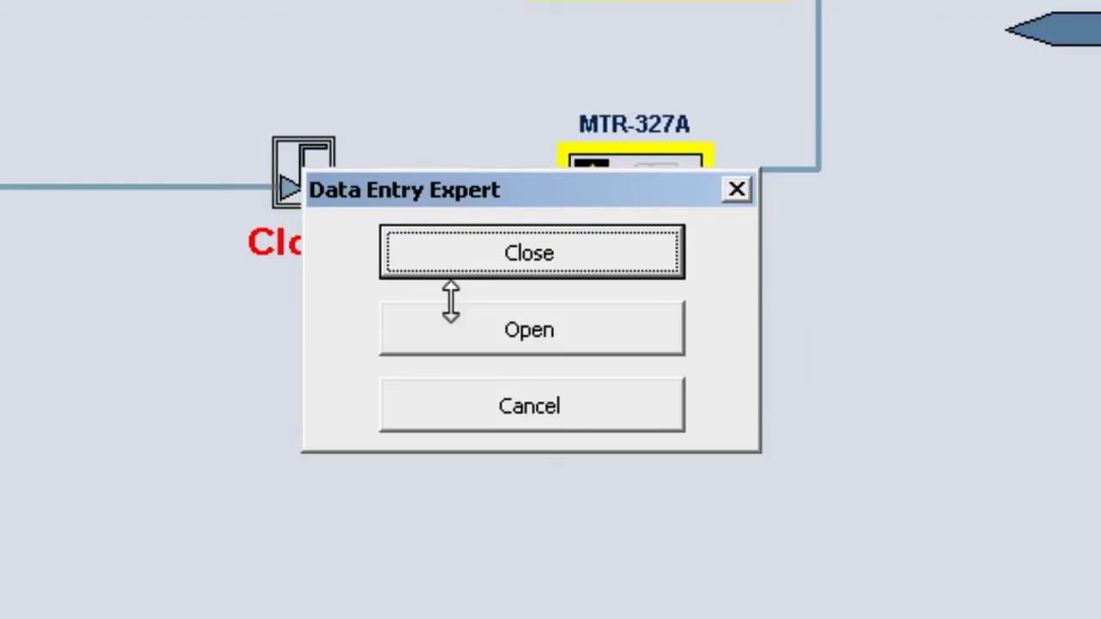
click(485, 335)
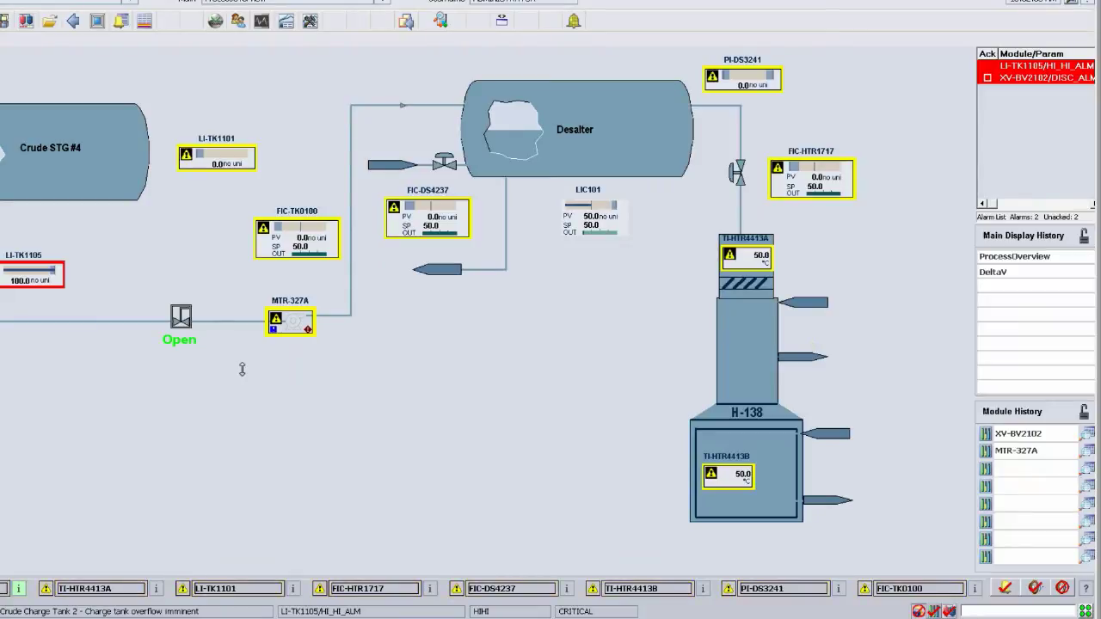
click(298, 331)
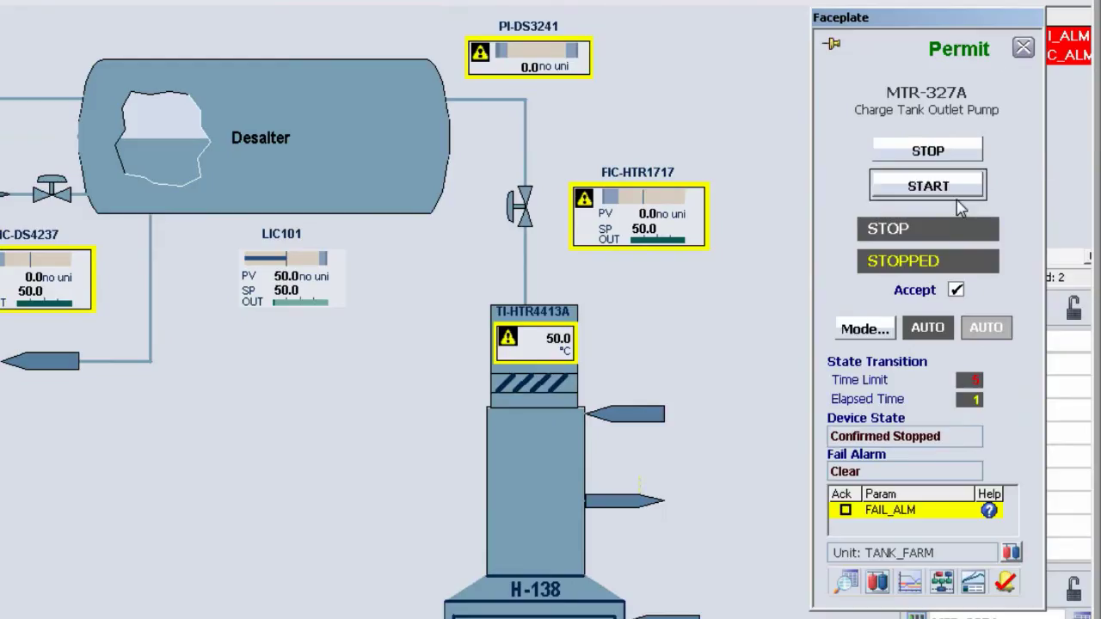
click(928, 186)
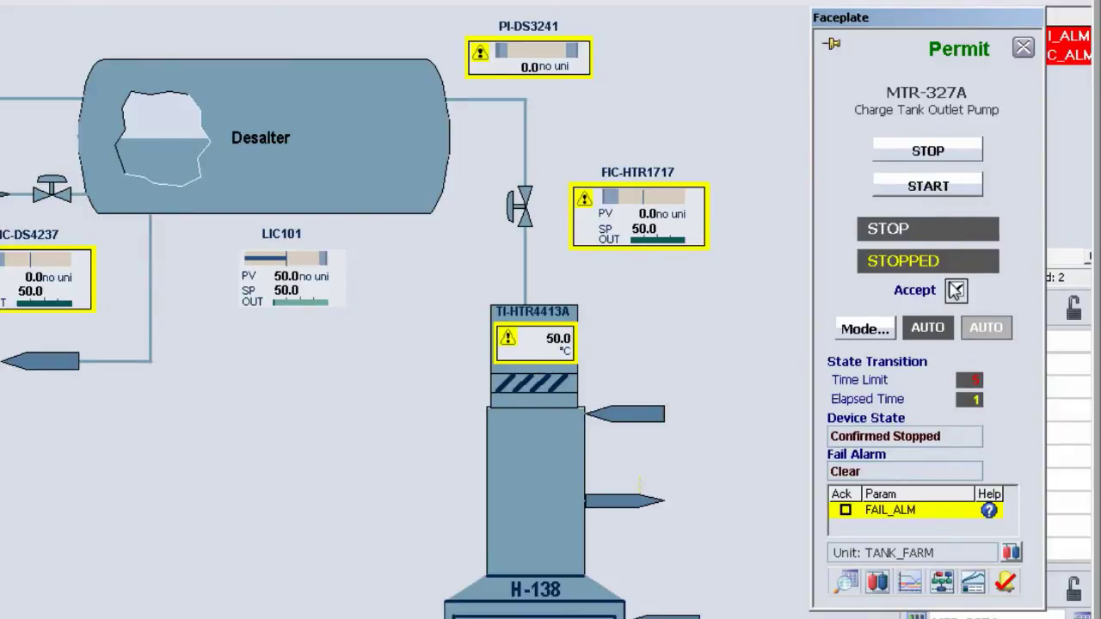
click(956, 290)
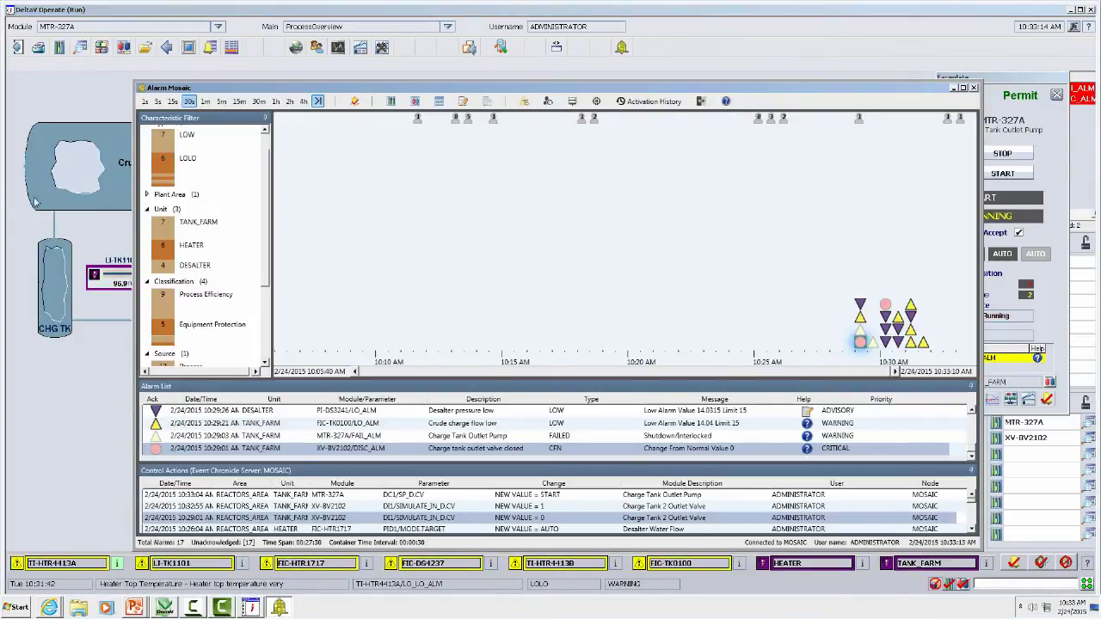
Set the timeline span to 15s and open the TI-HTR4413A alarm's faceplate.
click(172, 101)
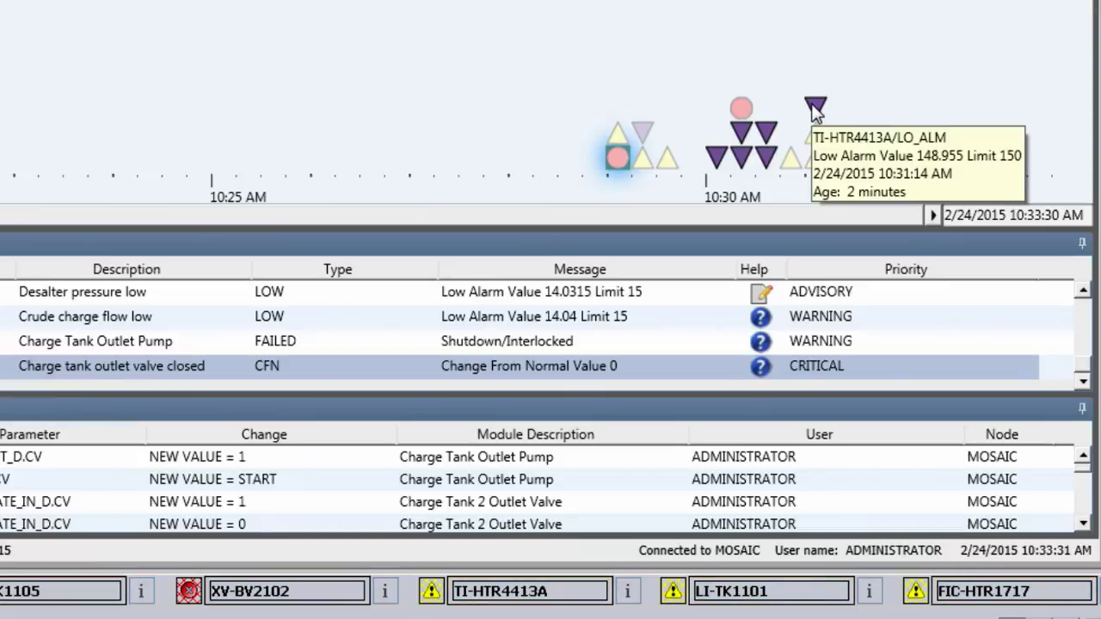
click(814, 106)
right_click(813, 107)
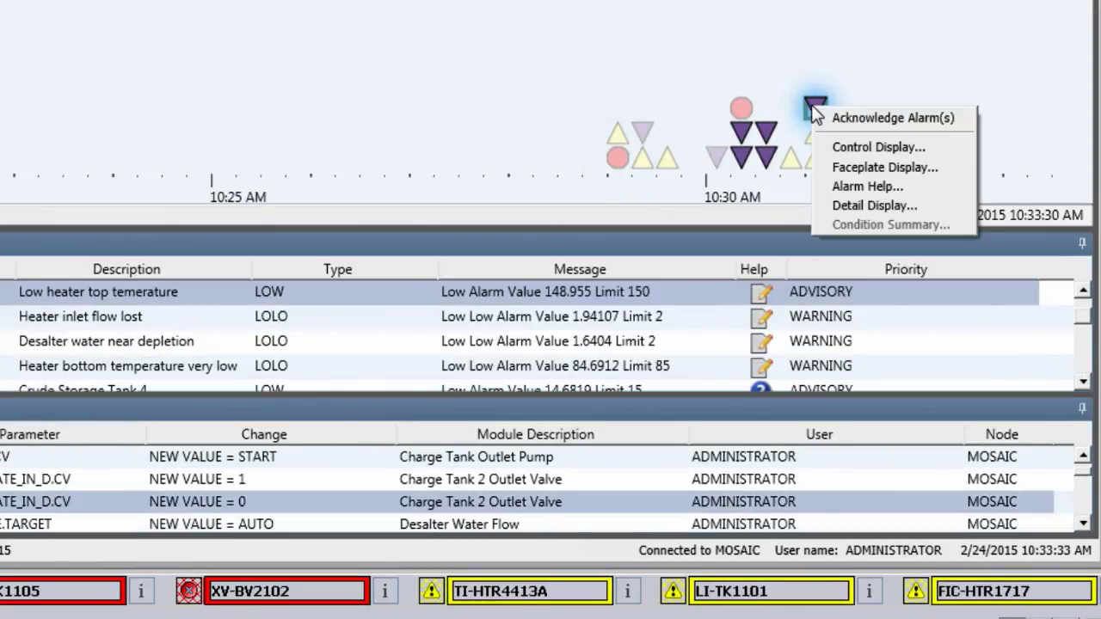
click(821, 166)
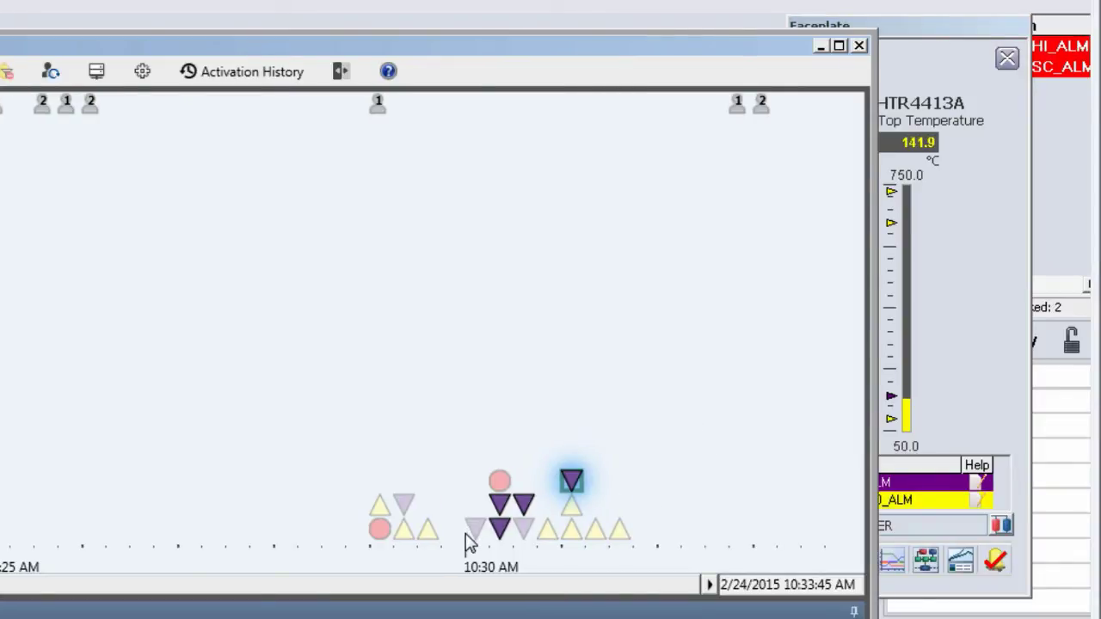
mouse_move(471, 536)
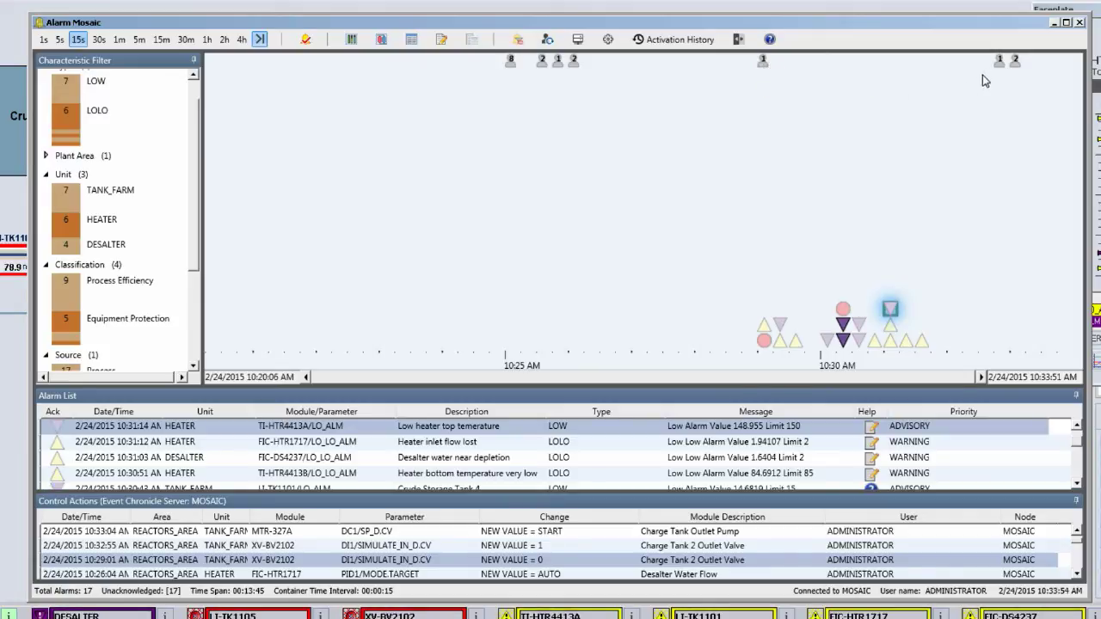
Show the logged control actions for XV-BV2102 and the two MTR-327A commands.
click(1015, 65)
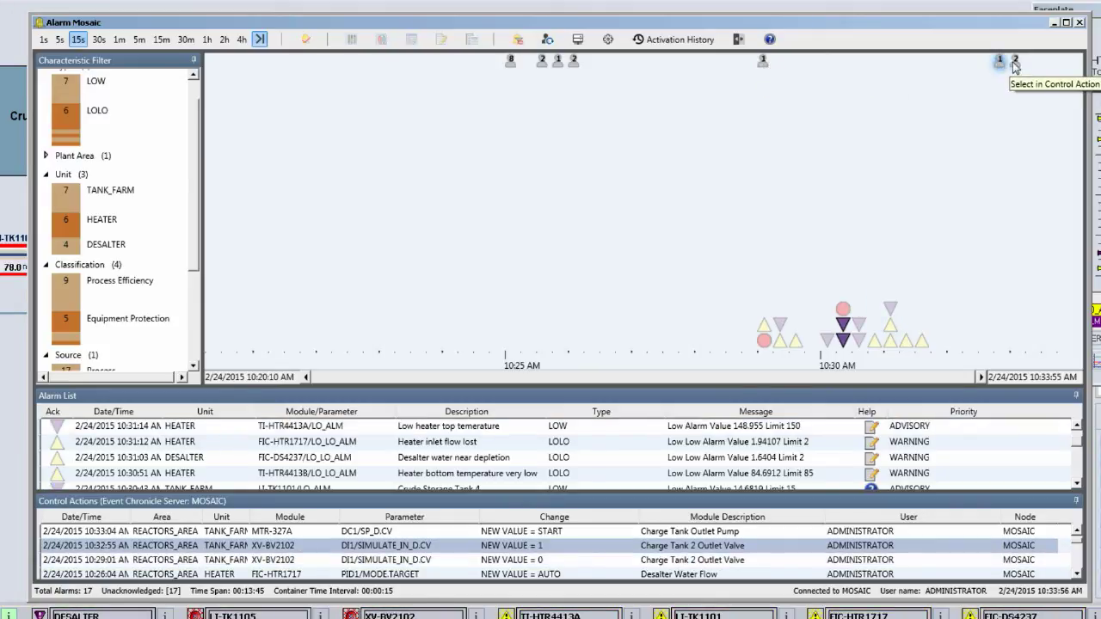
click(1015, 65)
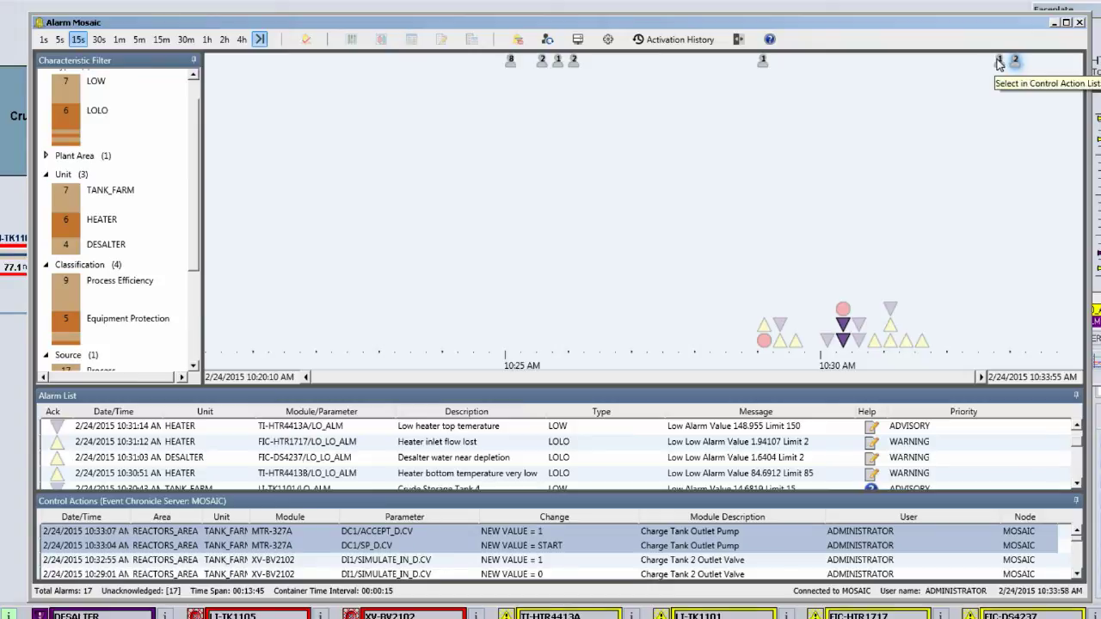
click(998, 64)
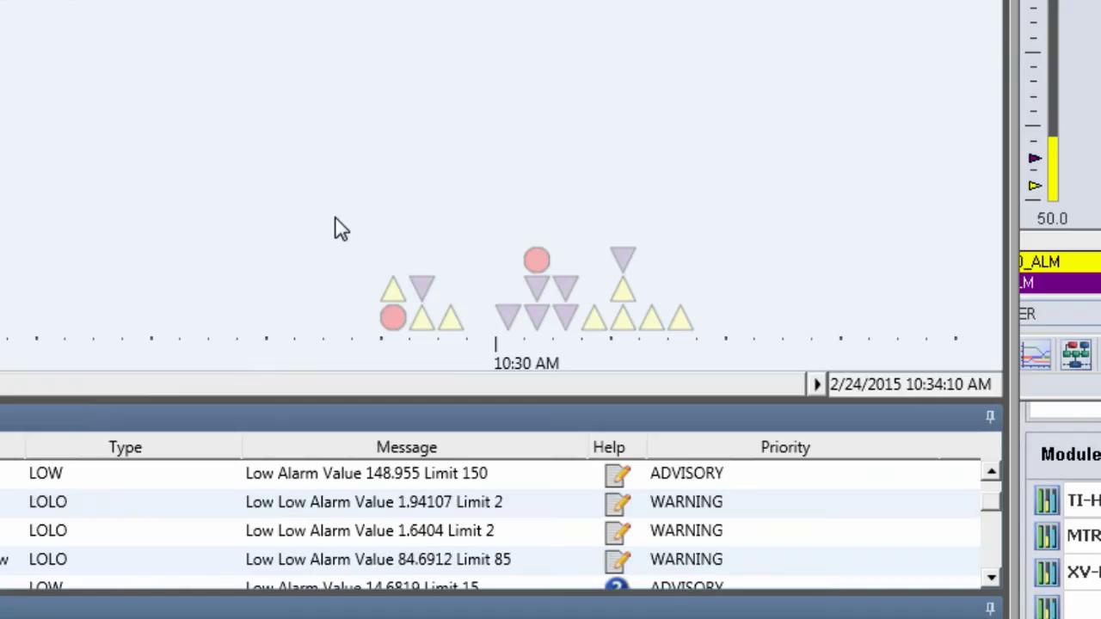
Box-select all alarm symbols on the timeline and acknowledge them together.
drag(332, 209, 386, 288)
drag(644, 360, 740, 344)
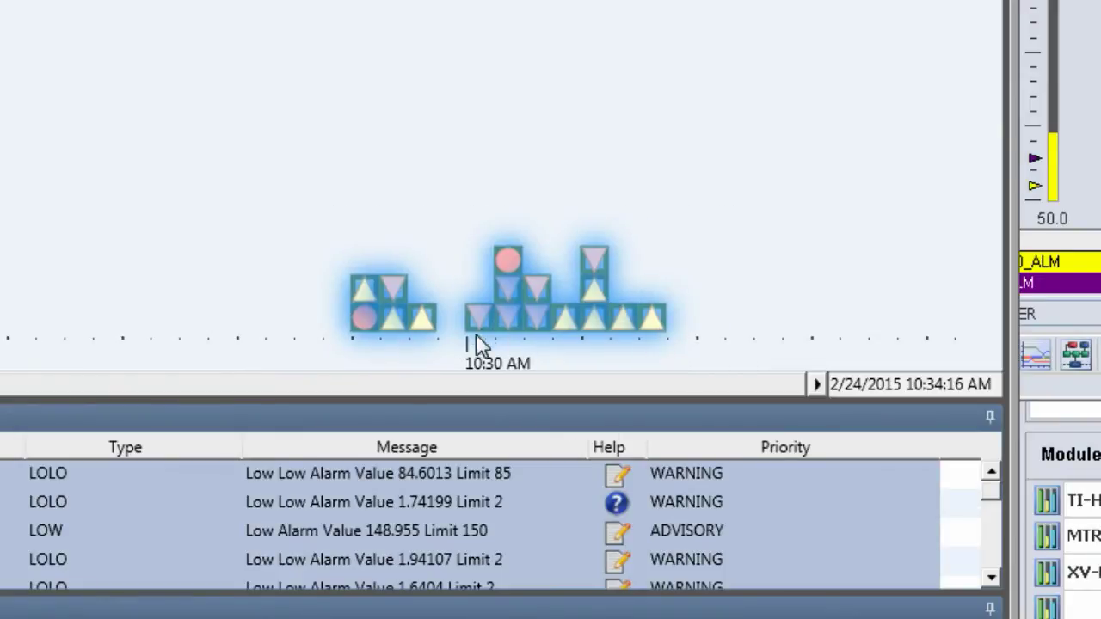
right_click(392, 286)
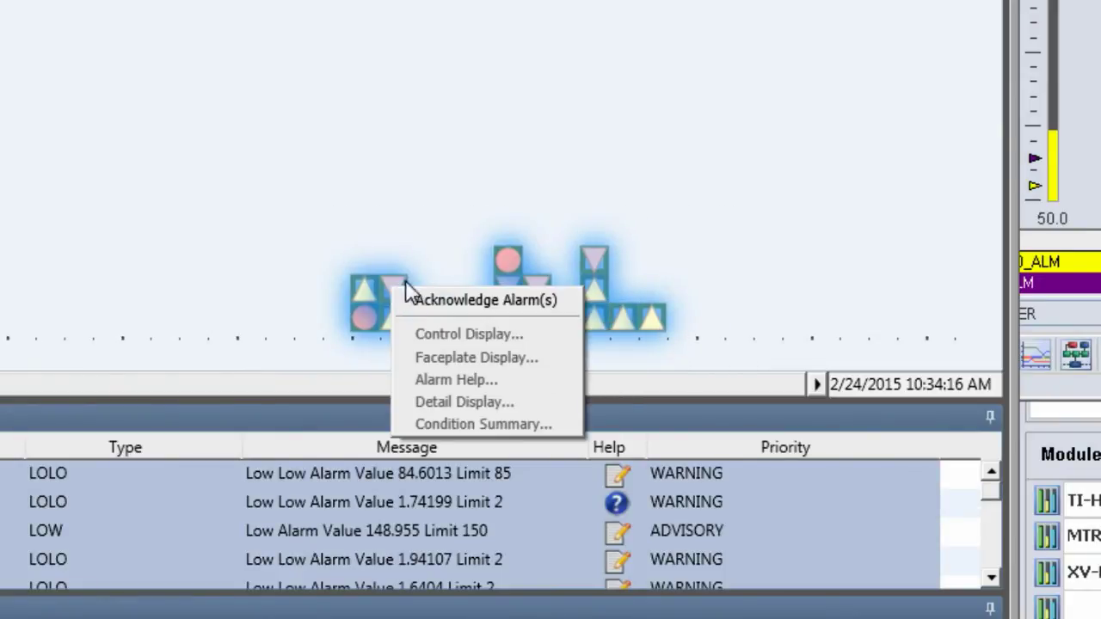
click(450, 301)
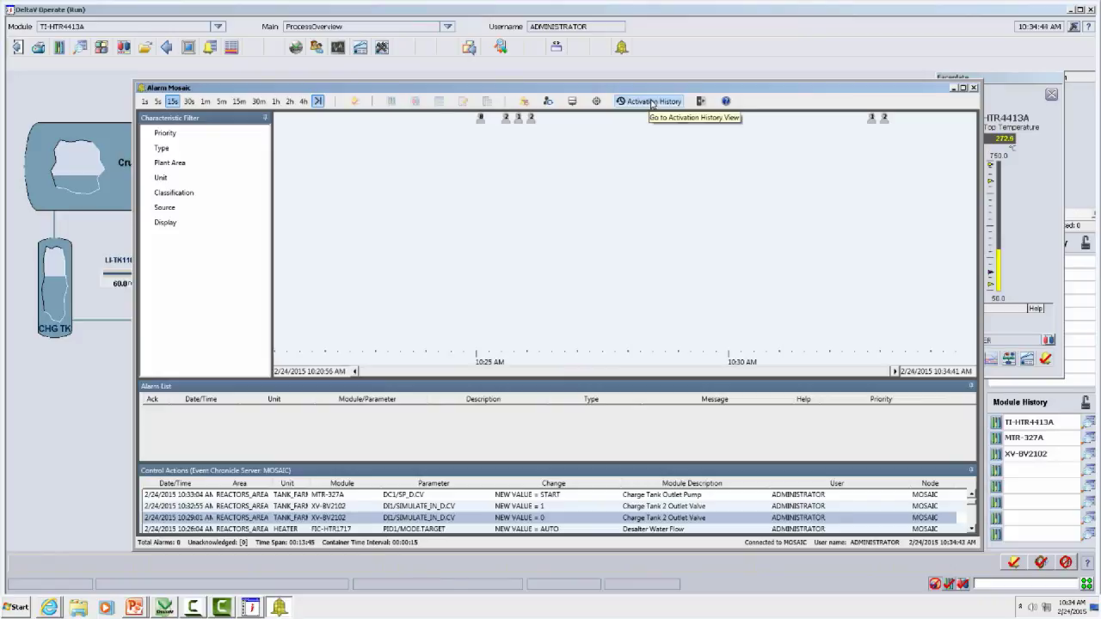
Switch to Activation History and inspect the XV-BV2102 alarm and its valve-closure control action.
click(651, 101)
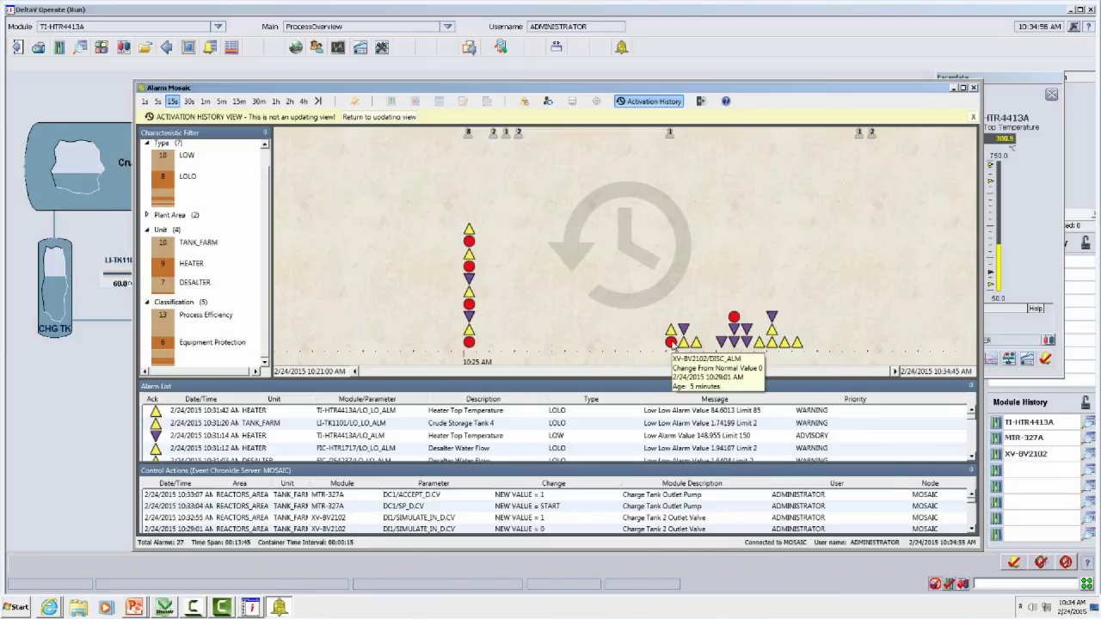
click(671, 344)
right_click(671, 344)
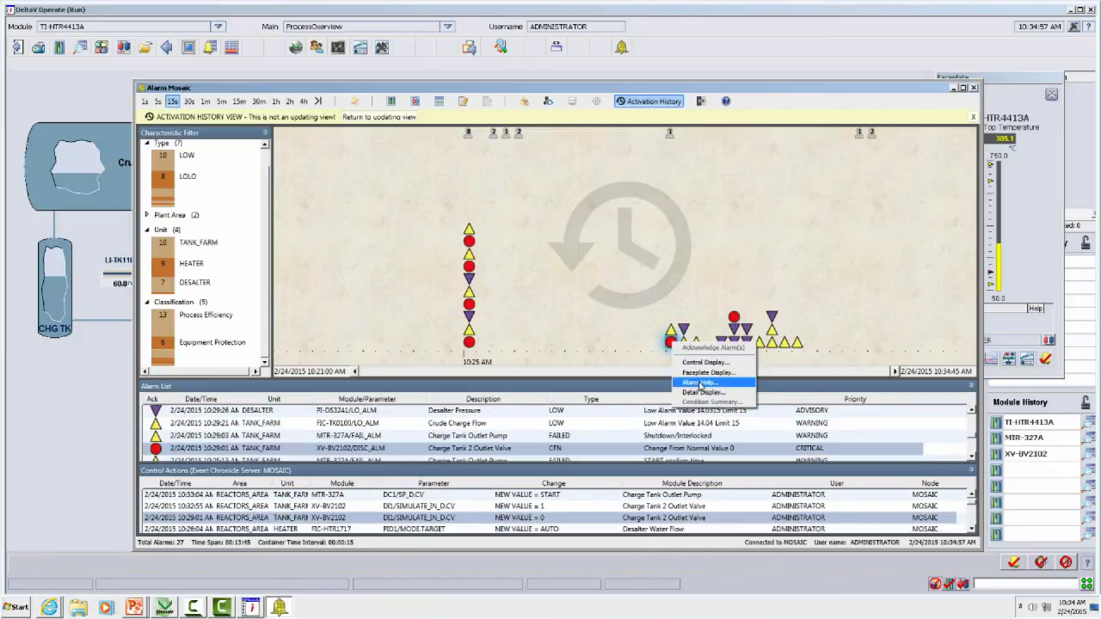
click(704, 219)
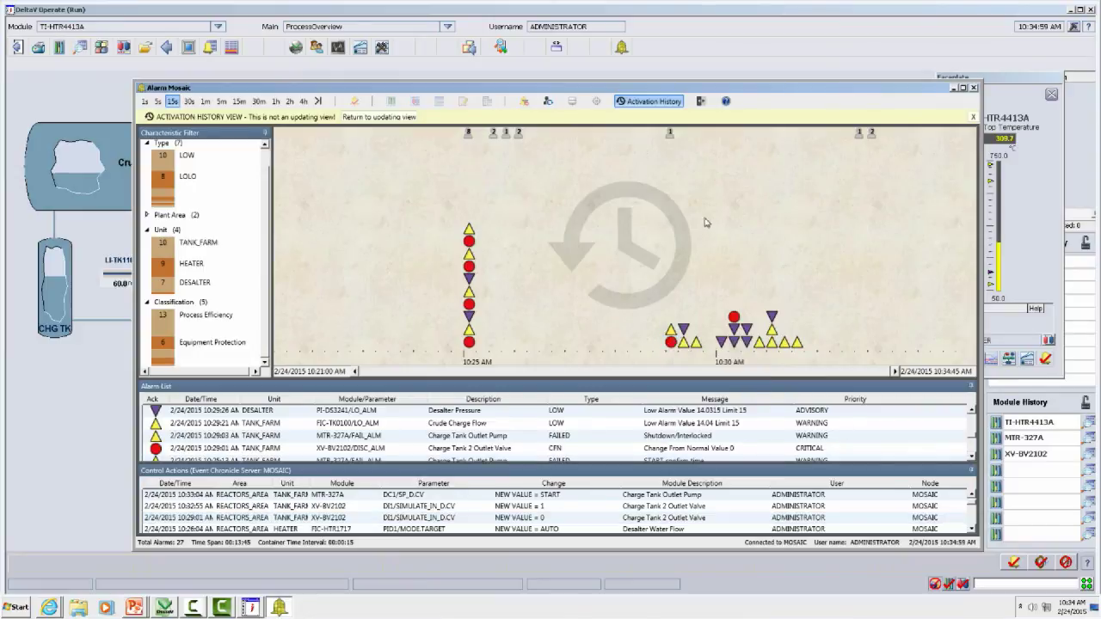
click(671, 134)
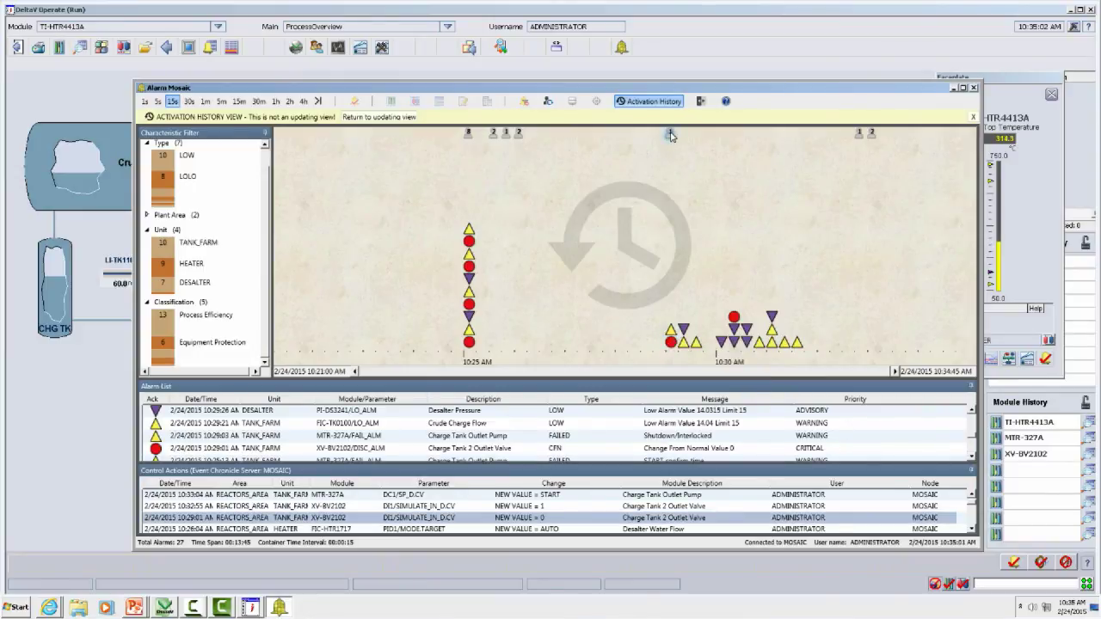